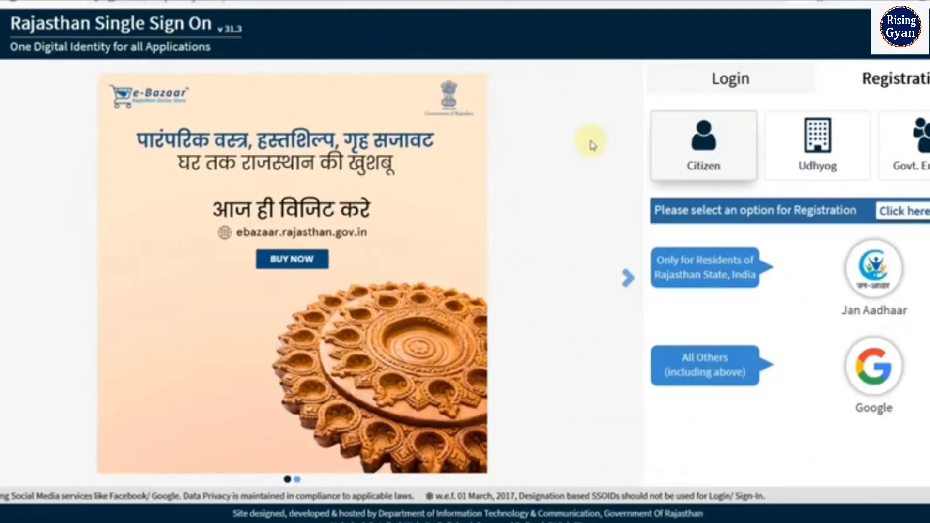
- Look over the login and citizen registration options of Rajasthan Single Sign On and return to the login form
left_click(737, 92)
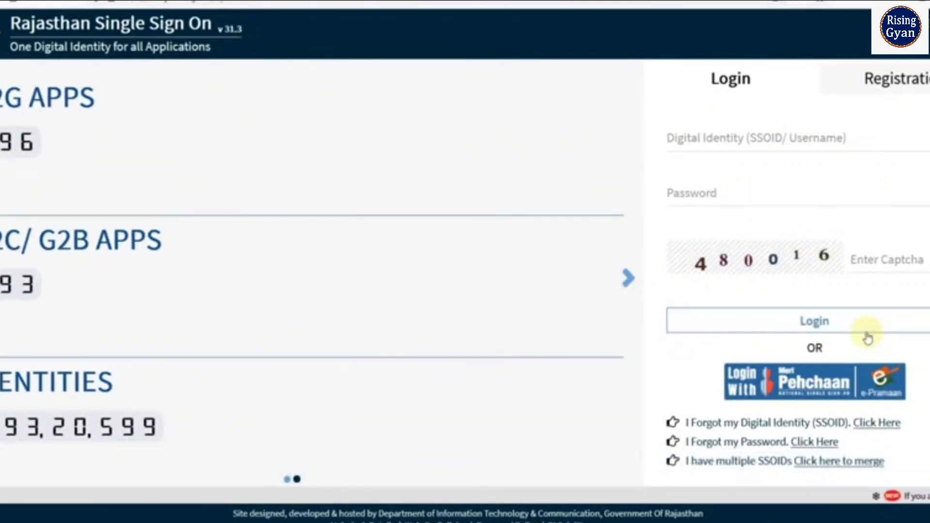
left_click(890, 90)
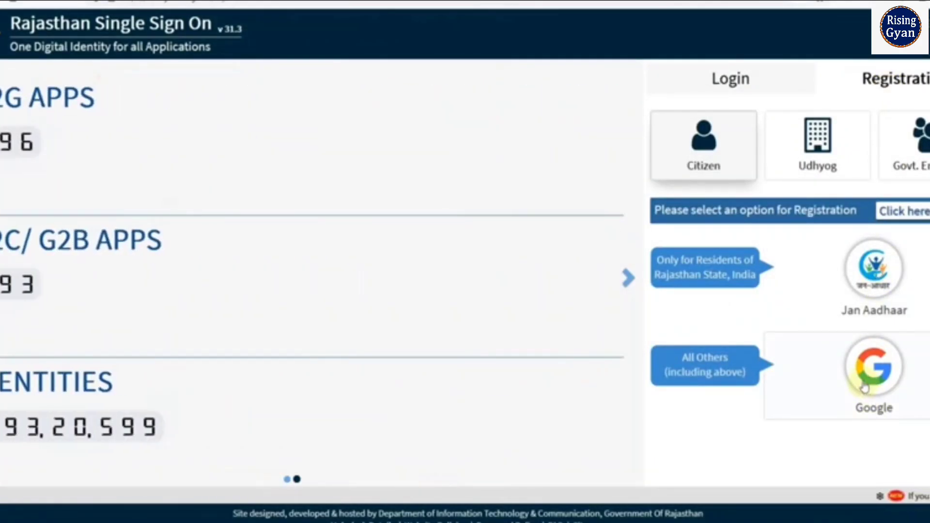
left_click(732, 91)
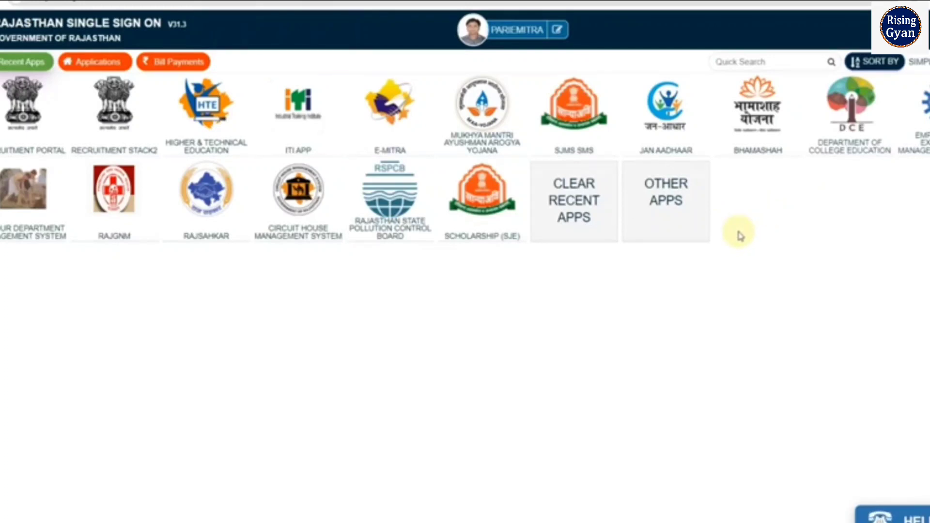
- Open the Recruitment Portal from the SSO applications and go to One Time Registration
left_click(19, 144)
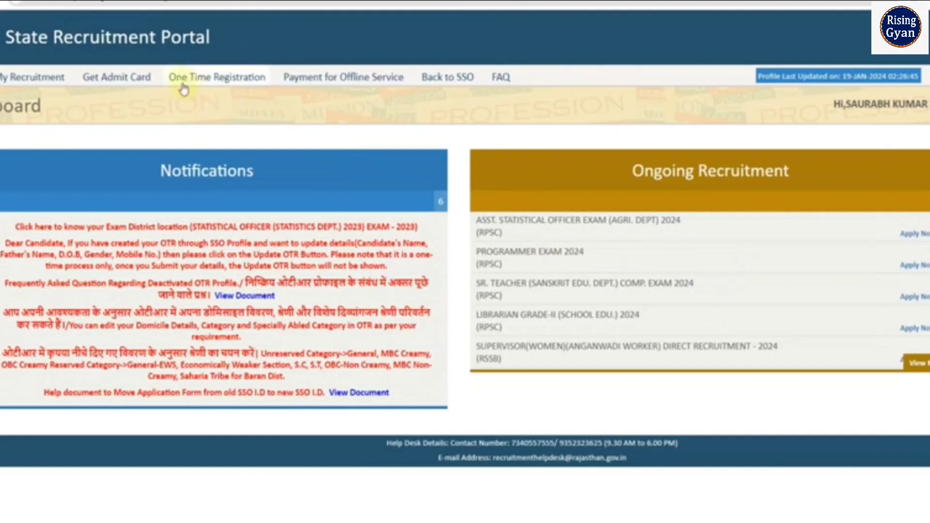
left_click(210, 85)
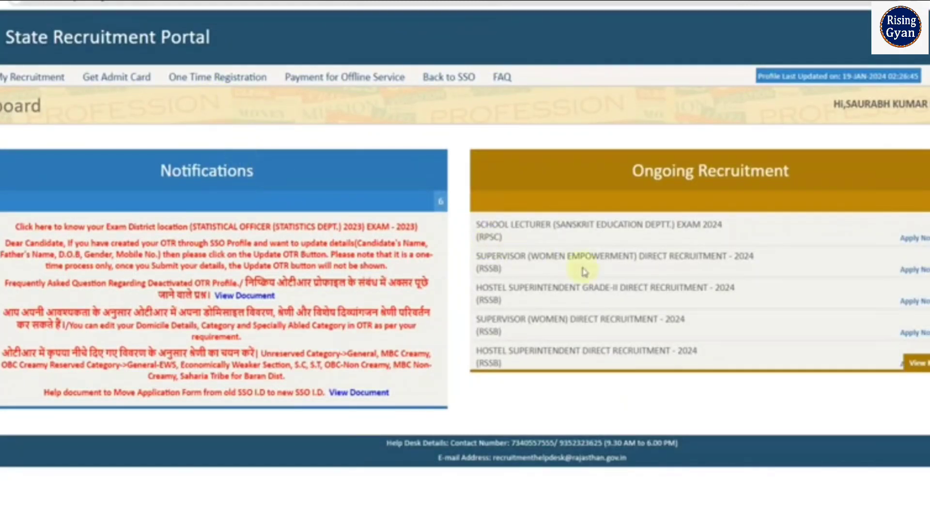
- Examine the category, specially abled category, marital status, spouse's father's name and marriage date fields in the application form's basic details
scroll(584, 269, "down", 5)
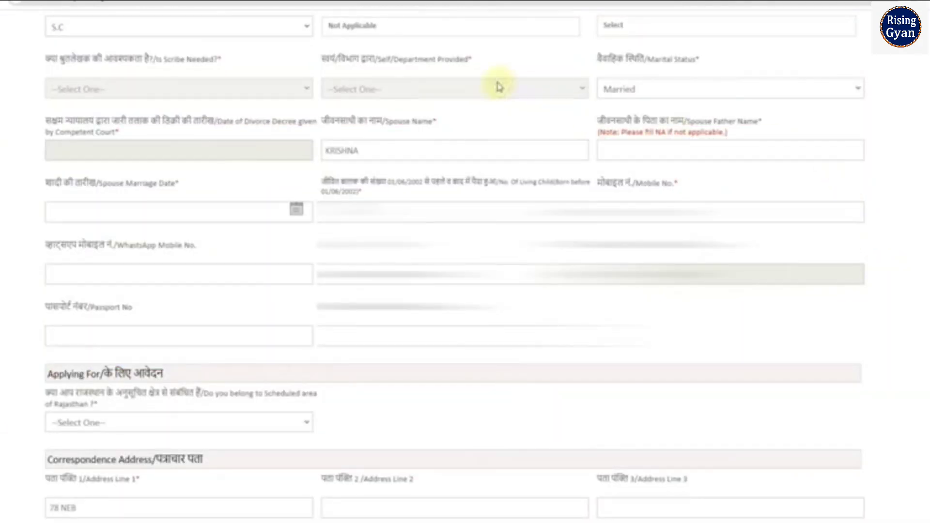
left_click(303, 28)
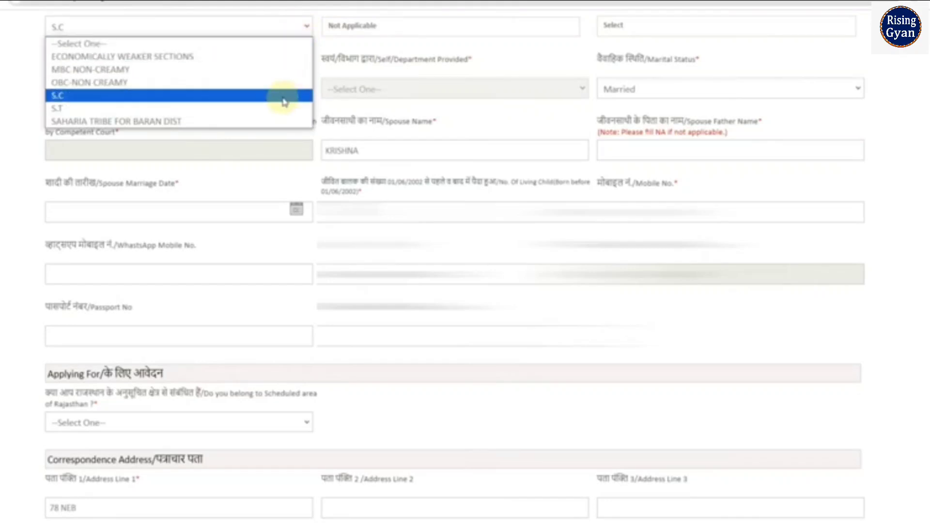
scroll(455, 265, "up", 1)
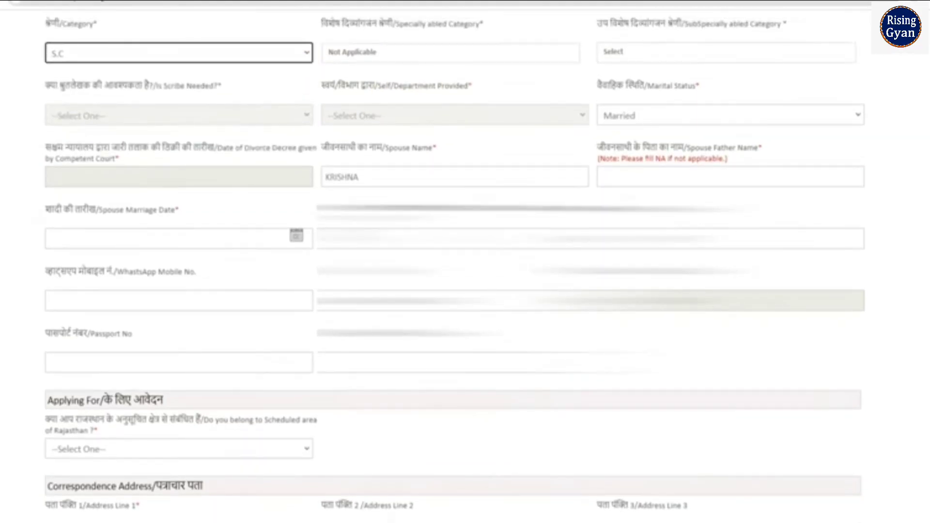
left_click(453, 58)
scroll(451, 106, "down", 2)
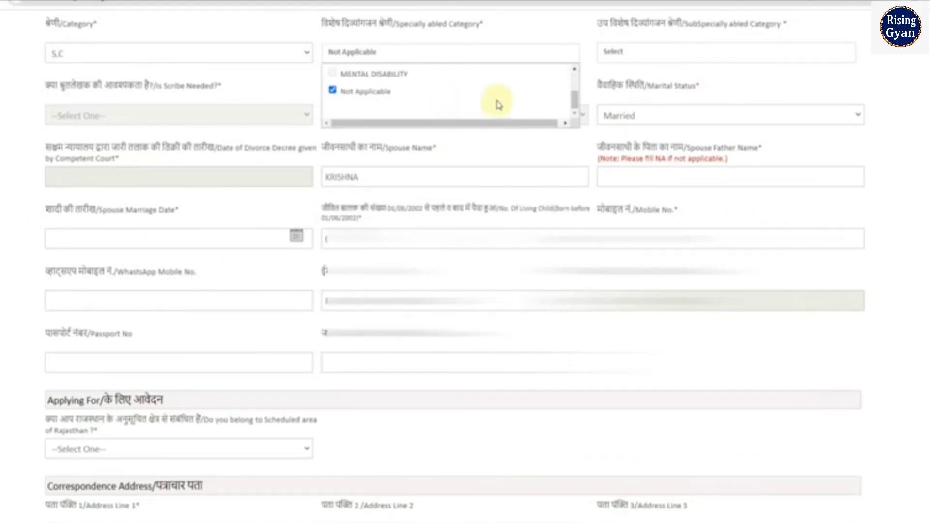
left_click(910, 82)
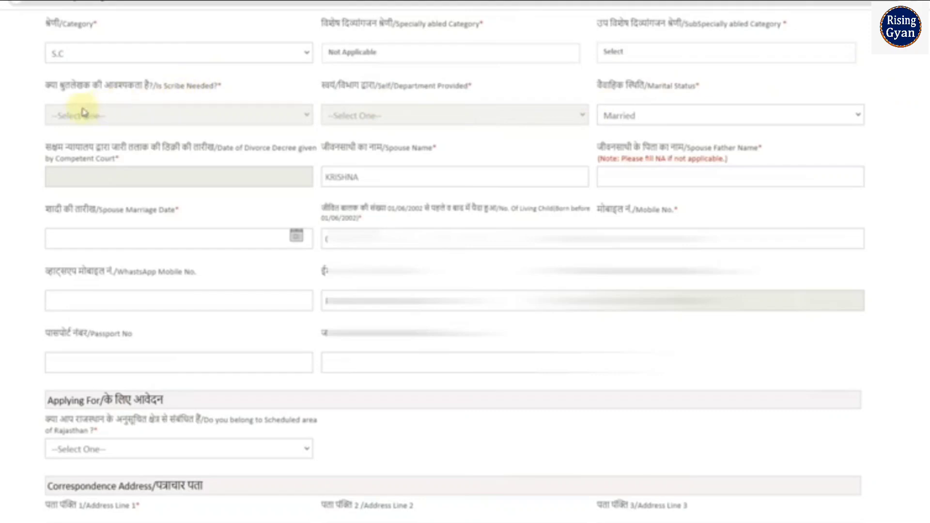
left_click(649, 123)
left_click(916, 167)
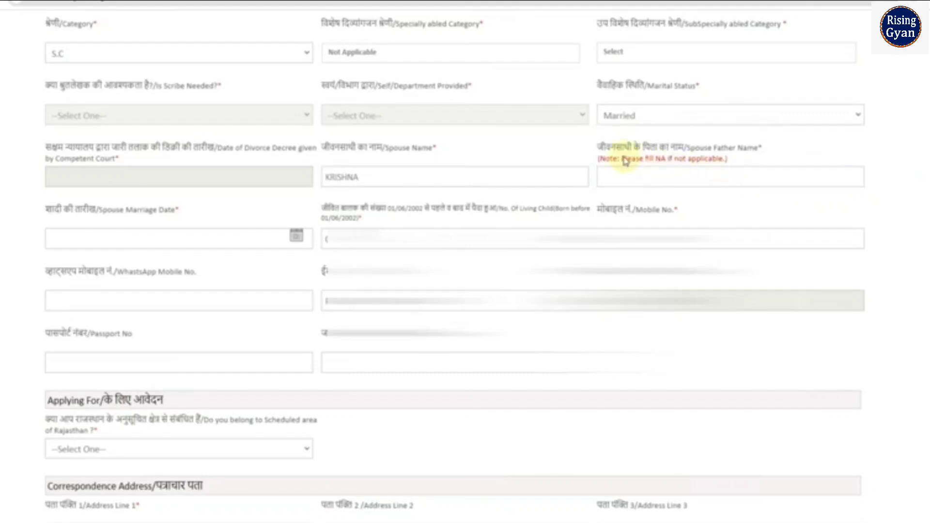
left_click(681, 174)
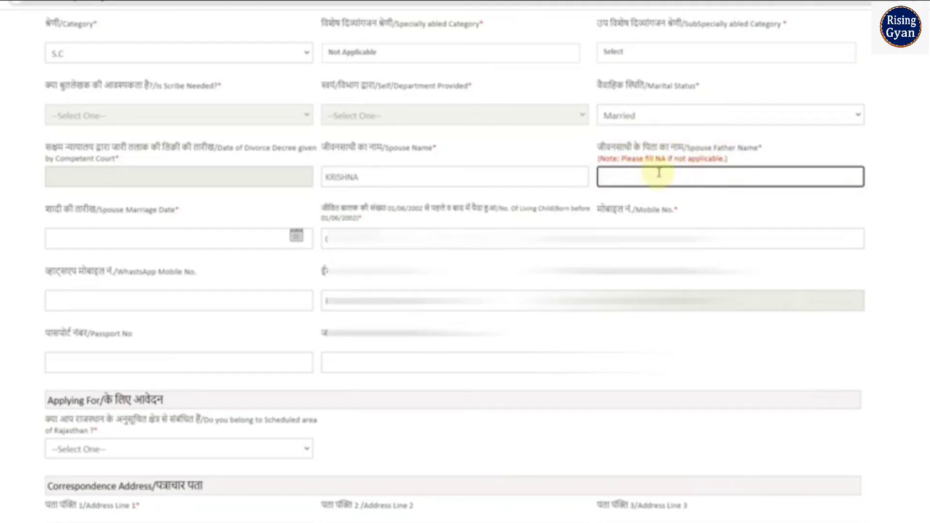
left_click(78, 240)
left_click(21, 241)
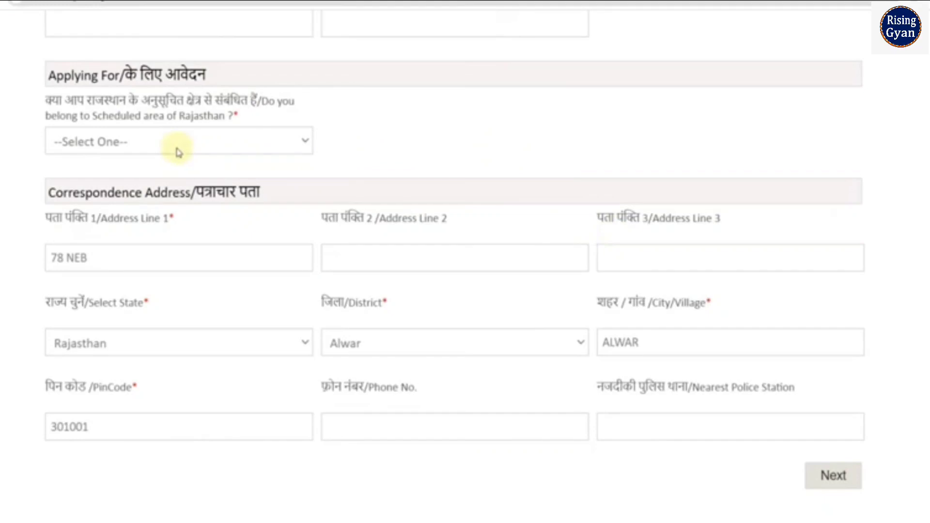
- Answer Yes to belonging to the Scheduled area of Rajasthan and check the nationality, home state and district fields under Domicile Details
left_click(177, 152)
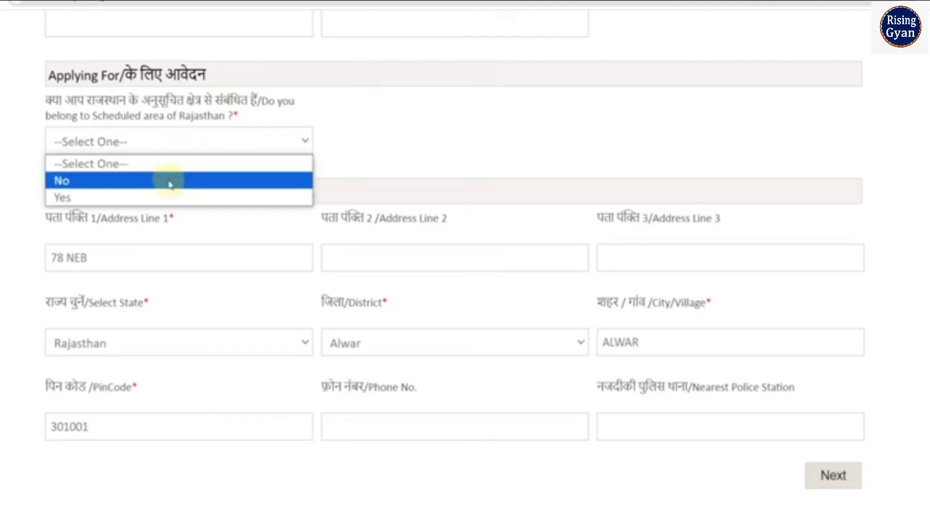
left_click(166, 197)
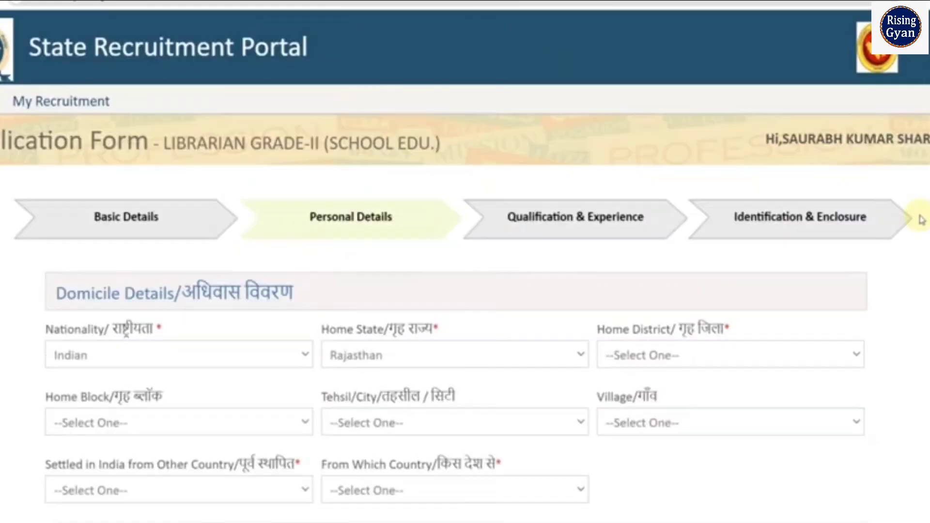
scroll(911, 193, "down", 2)
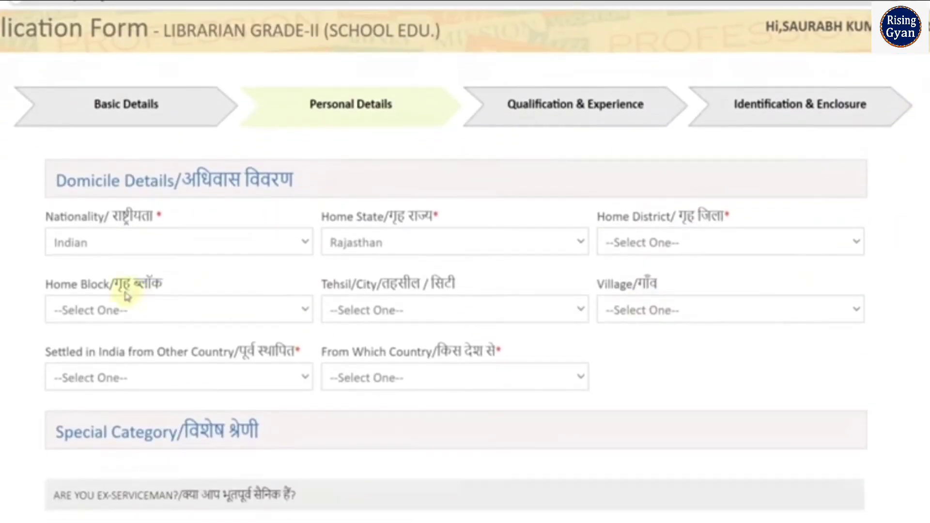
left_click(138, 253)
left_click(333, 242)
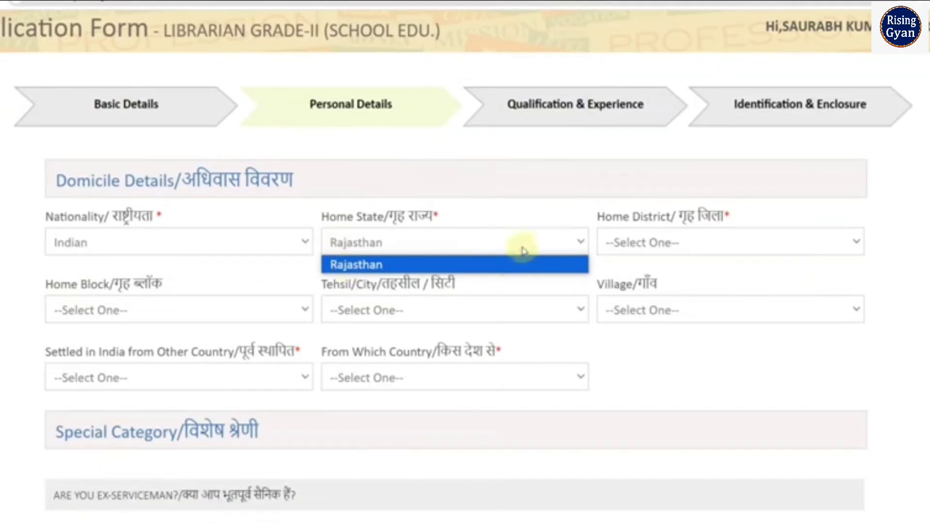
left_click(635, 246)
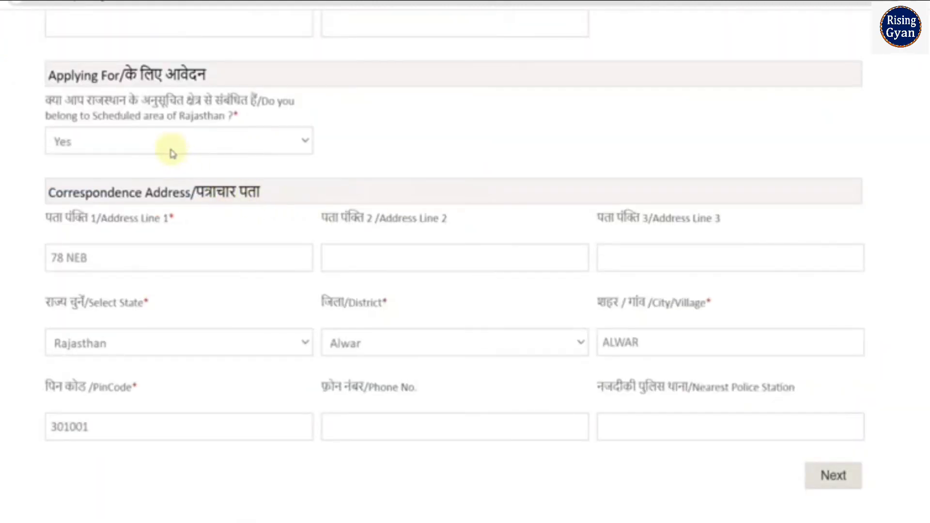
- Set the Scheduled area of Rajasthan answer to No and proceed to Personal Details, confirming the mobile number and email
left_click(173, 150)
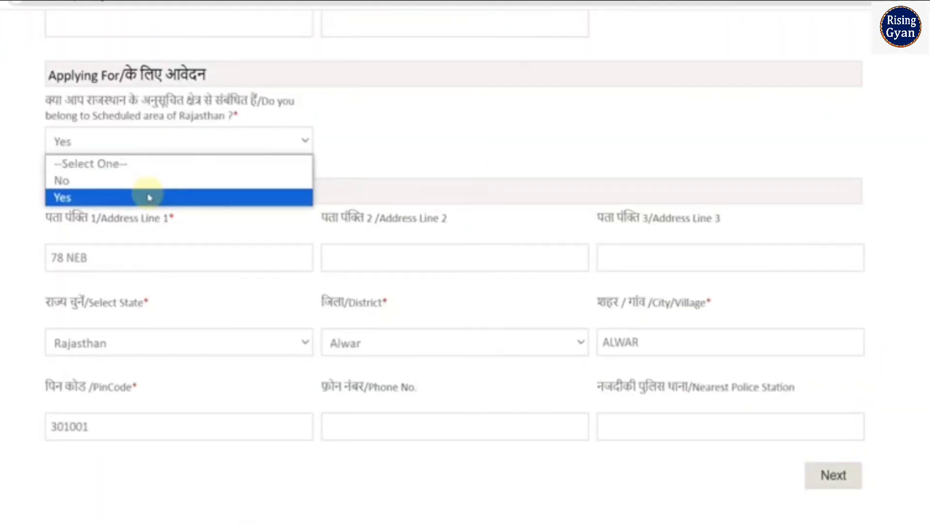
left_click(148, 182)
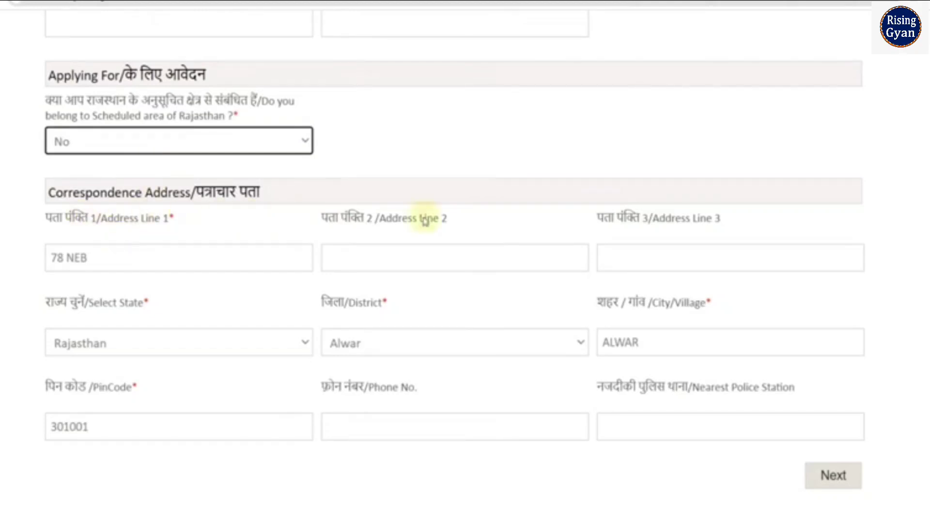
left_click(191, 349)
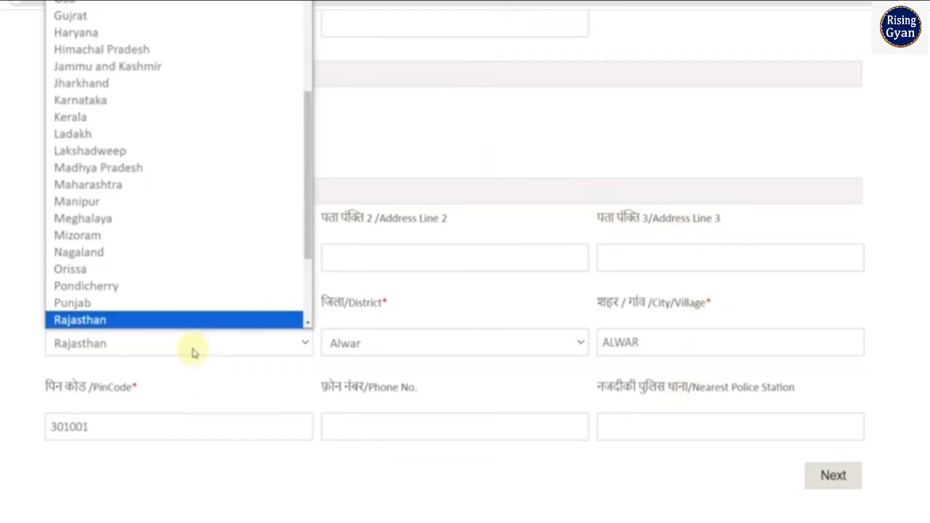
left_click(381, 447)
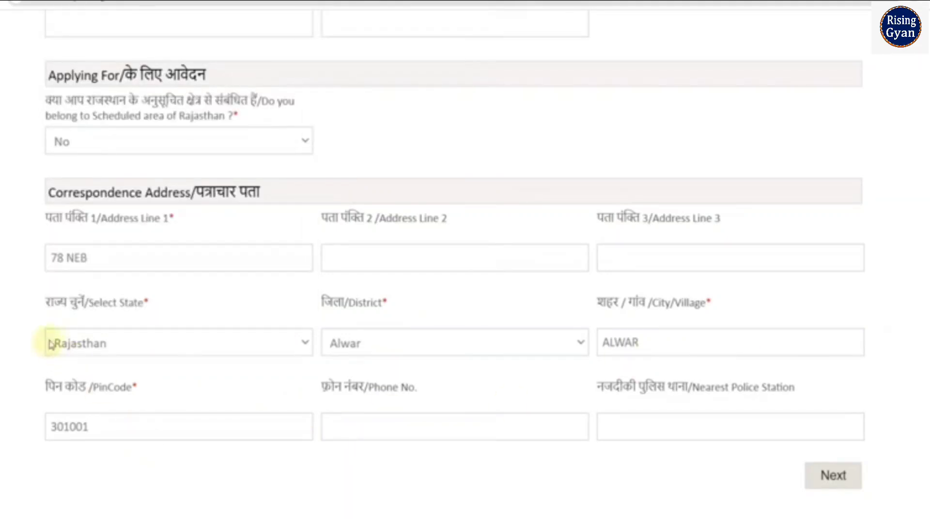
left_click(831, 476)
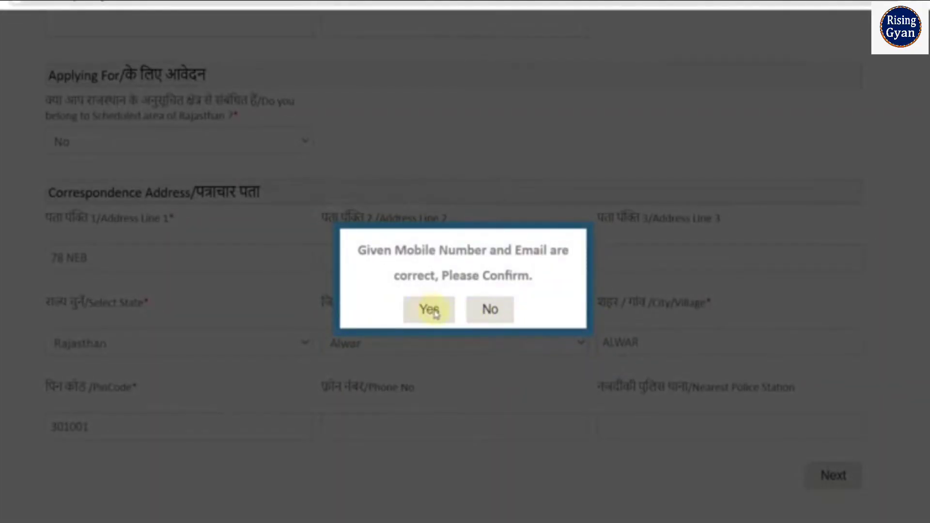
left_click(429, 310)
- Choose Rajasthan as the home state and look through the available home districts under Domicile Details
scroll(579, 342, "down", 1)
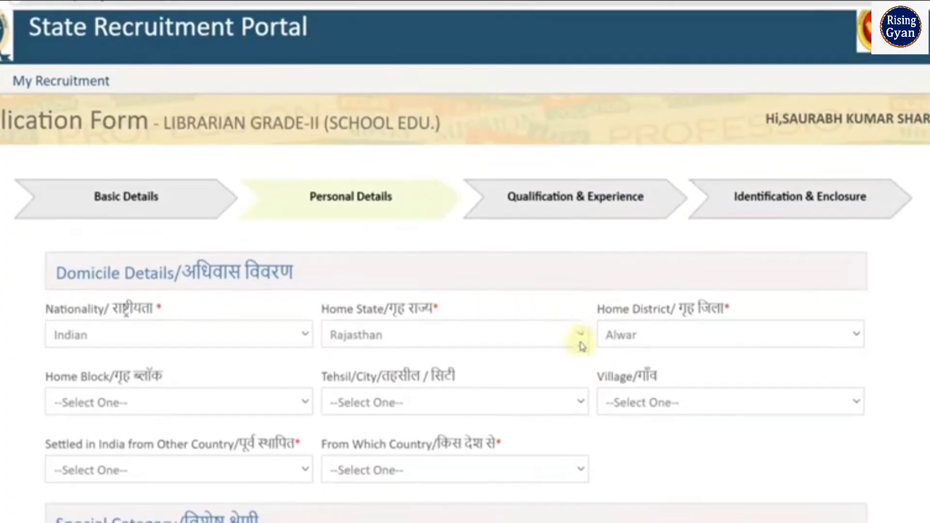
scroll(533, 341, "down", 1)
left_click(461, 243)
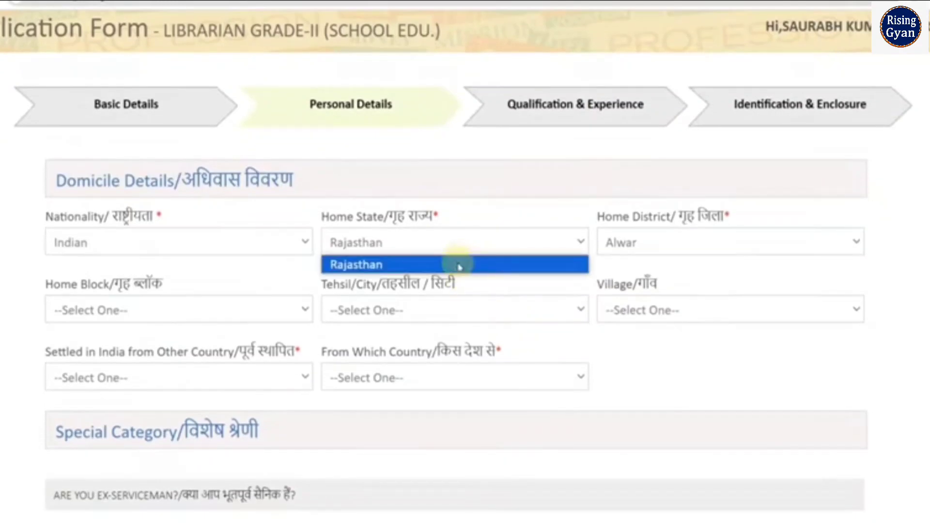
left_click(461, 264)
left_click(669, 243)
scroll(692, 401, "down", 10)
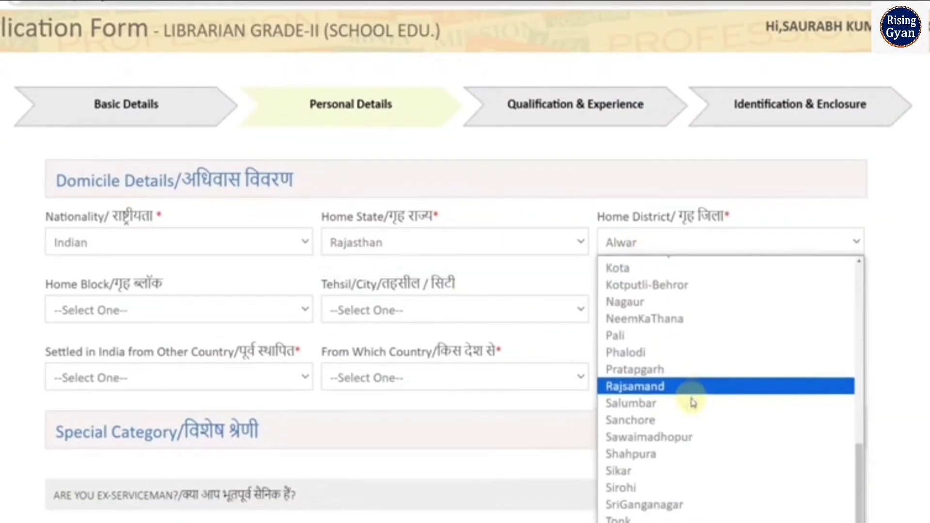
left_click(897, 376)
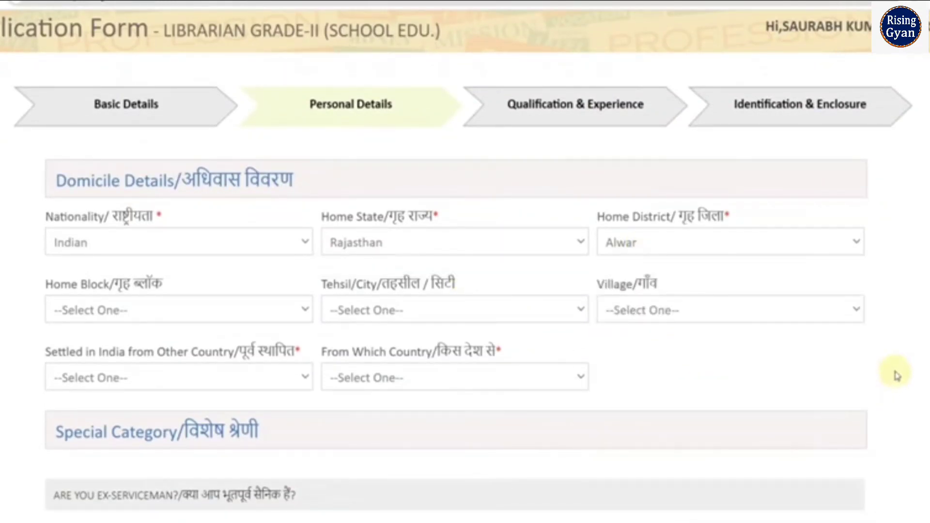
- Set the Tehsil/City to ALWAR under Domicile Details, checking the home block and village options
left_click(183, 323)
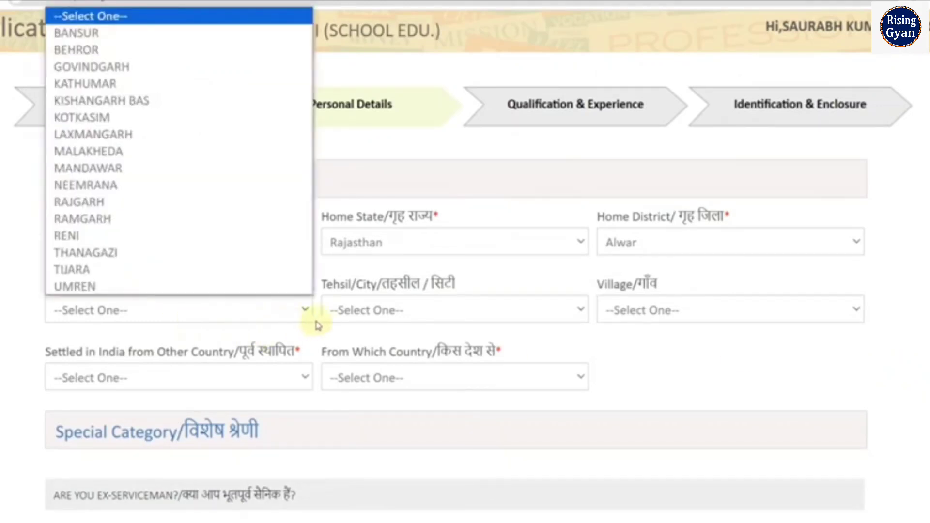
left_click(335, 320)
left_click(360, 87)
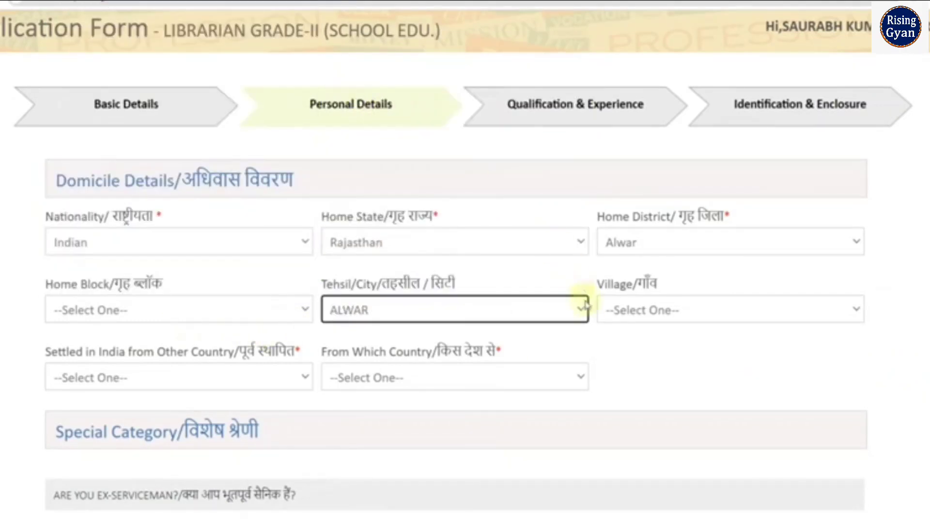
left_click(669, 309)
left_click(645, 344)
- Answer No to Settled in India from Other Country
scroll(644, 344, "down", 1)
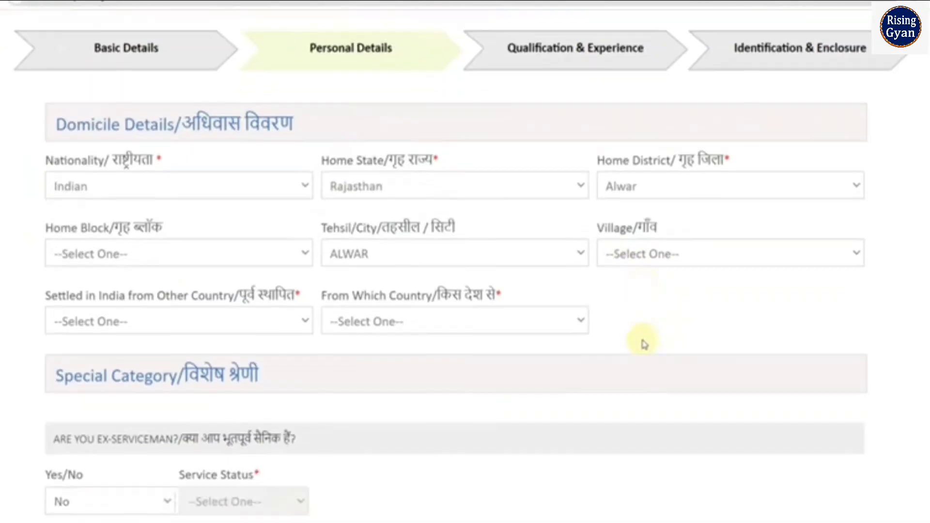
left_click(214, 321)
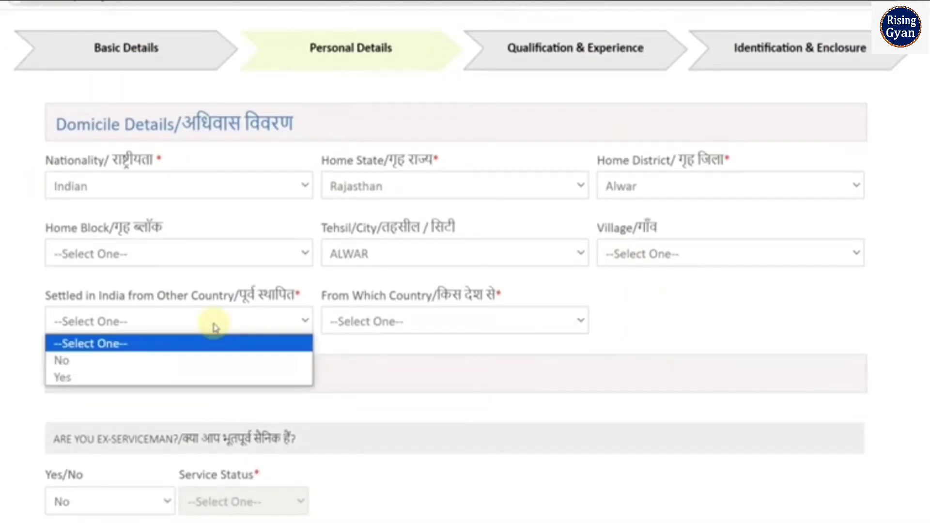
left_click(189, 361)
- Keep the ex-serviceman, sports person and other special category answers at No and proceed to Qualification & Experience
scroll(358, 378, "down", 5)
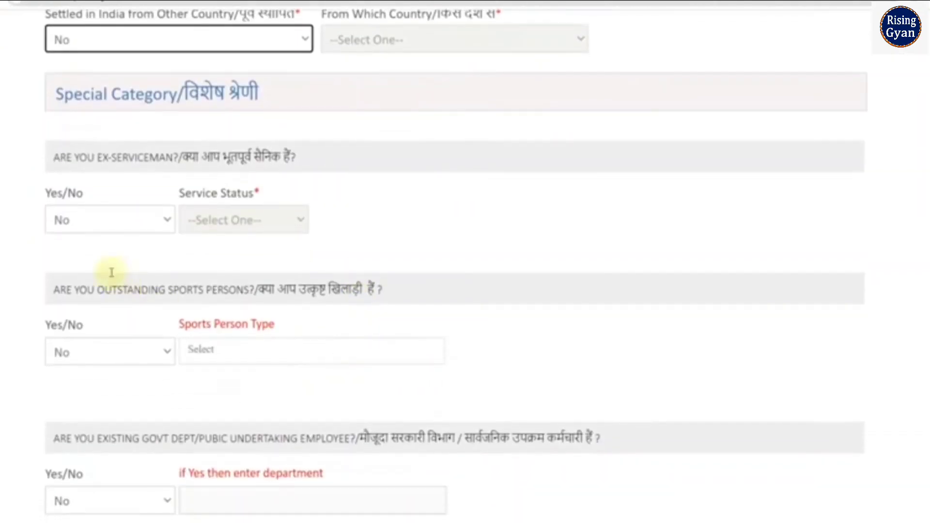
left_click(107, 224)
left_click(15, 264)
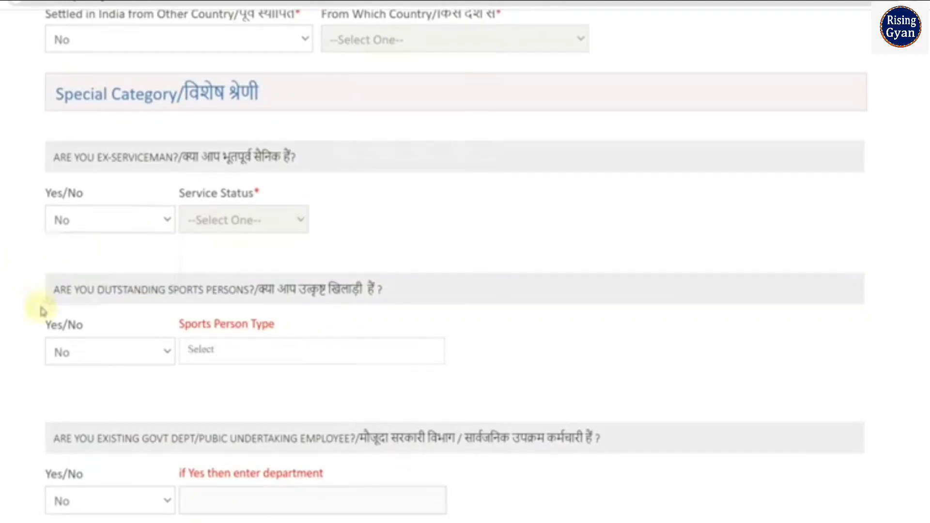
left_click(79, 349)
left_click(19, 345)
scroll(240, 391, "down", 1)
scroll(239, 392, "down", 7)
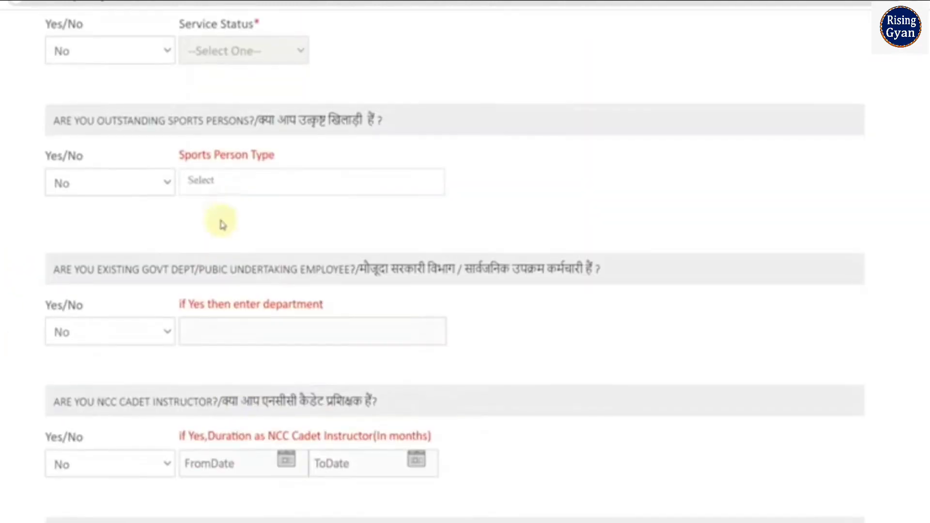
scroll(220, 303, "down", 2)
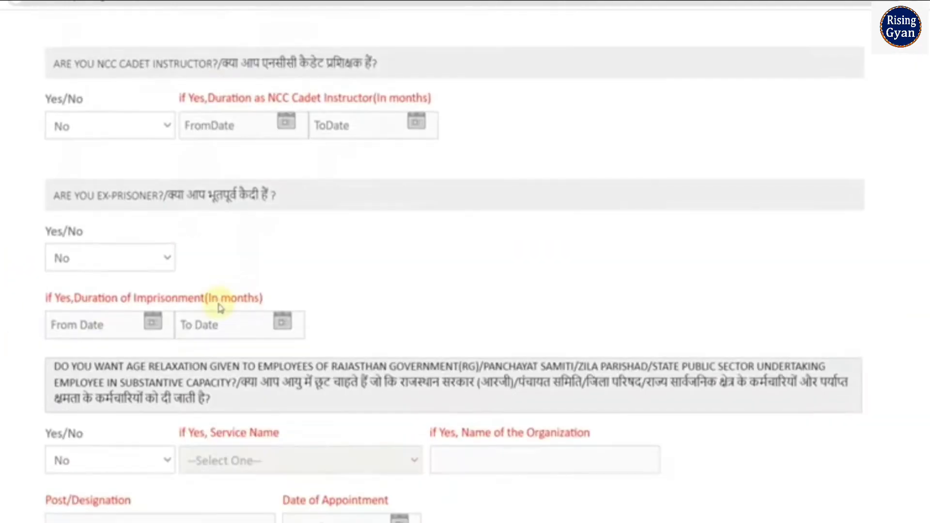
scroll(219, 306, "down", 3)
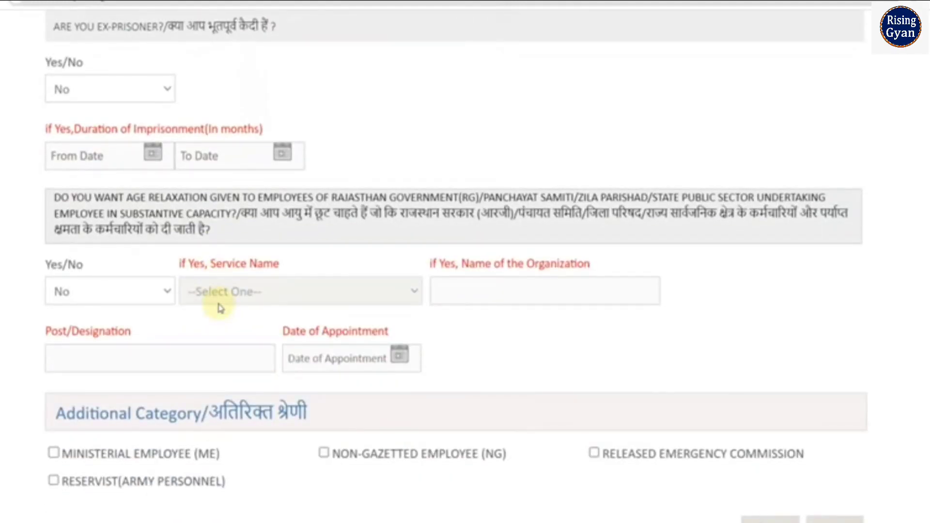
scroll(219, 306, "down", 1)
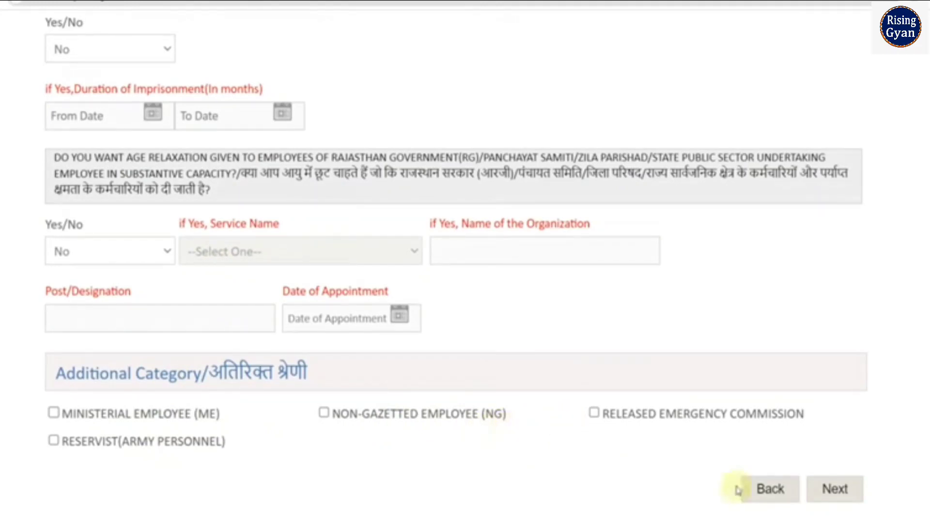
left_click(833, 489)
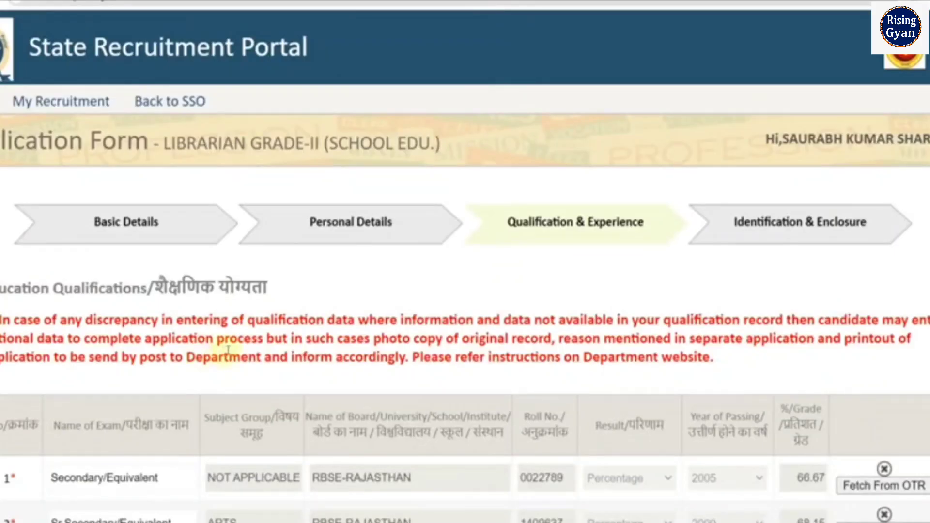
- Look through the education qualifications table and the blank entry fields for the degree and diploma in Library Science
scroll(444, 410, "down", 5)
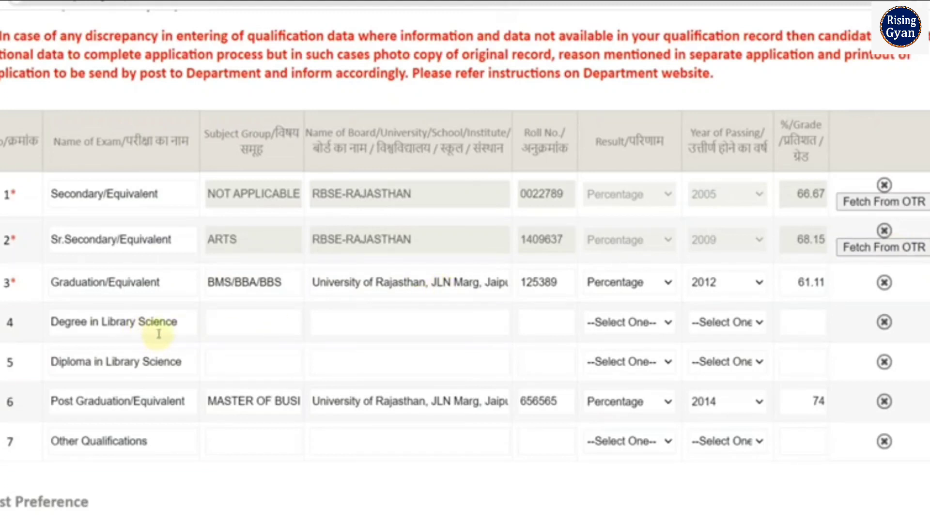
left_click_drag(94, 362, 160, 368)
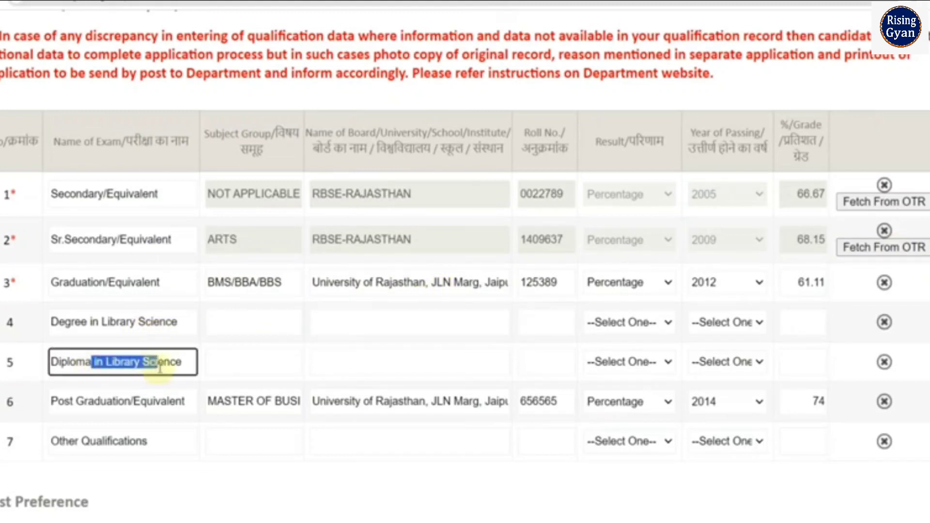
left_click(217, 366)
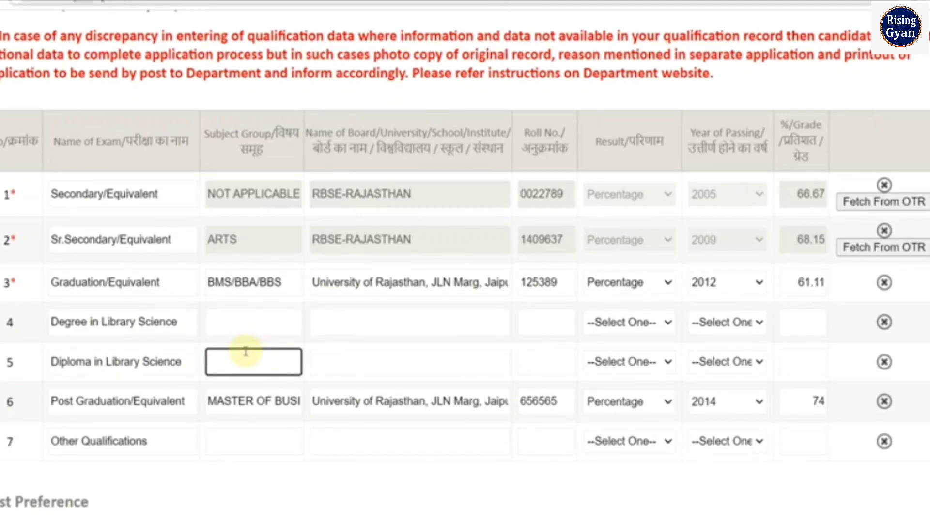
left_click(228, 318)
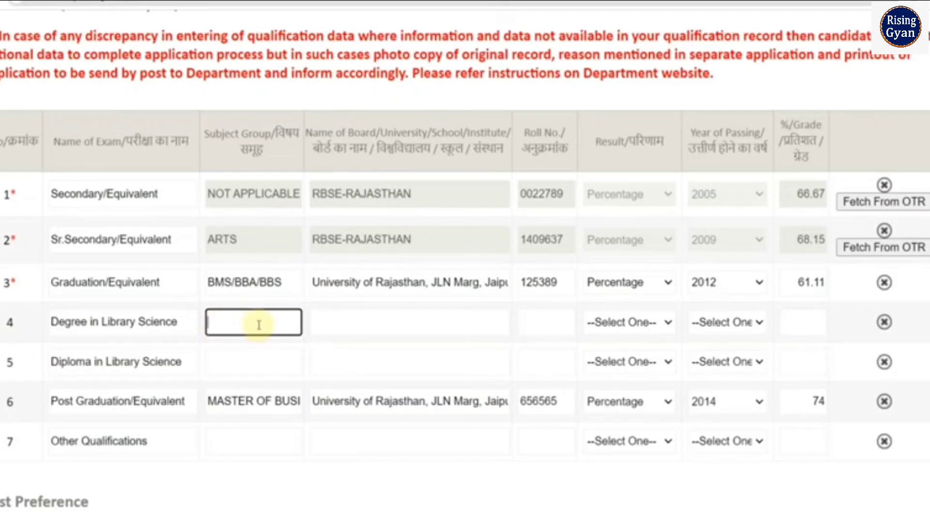
left_click(324, 328)
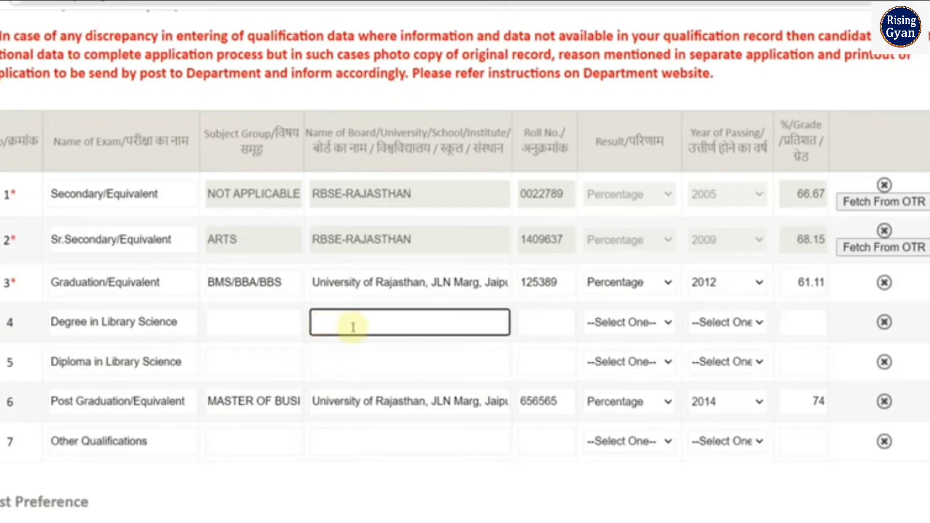
left_click(521, 327)
- Set the result type for Degree in Library Science to Percentage, also trying the Result Awaited/Appearing option
left_click(626, 322)
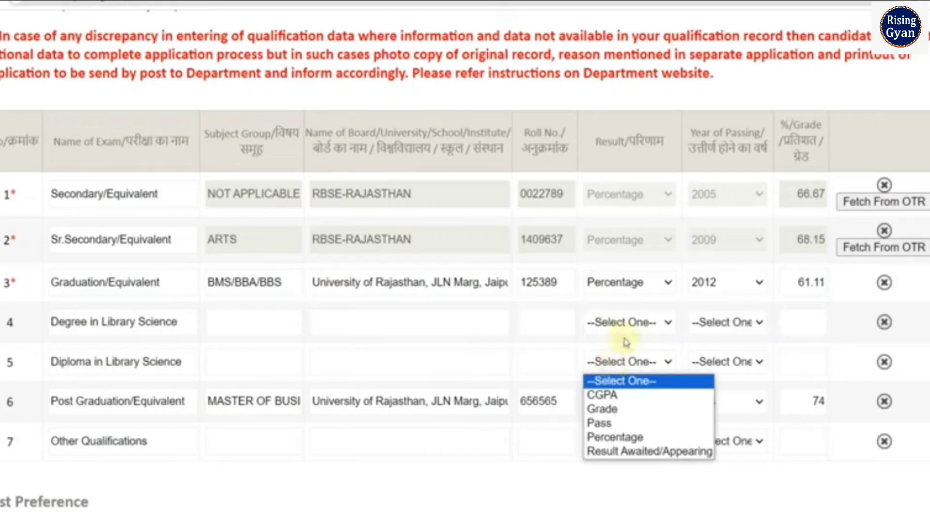
left_click(630, 398)
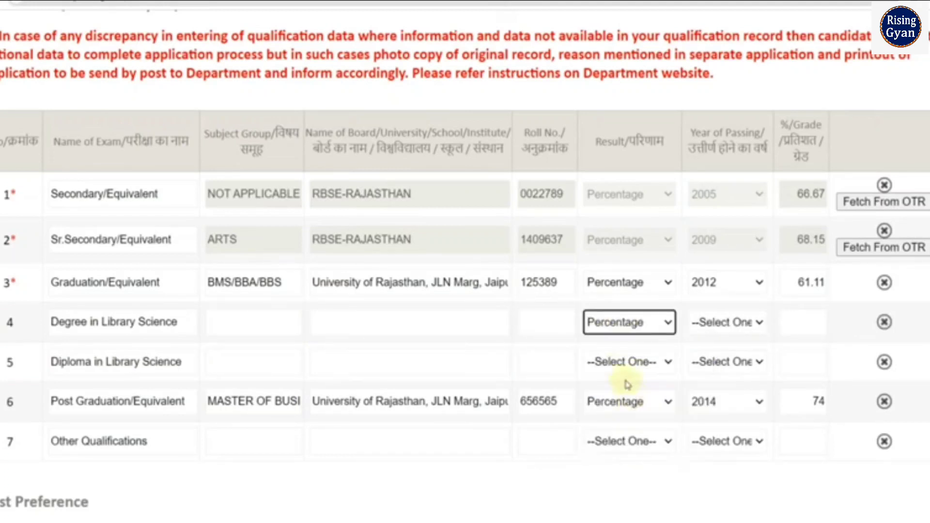
left_click(618, 323)
left_click(623, 412)
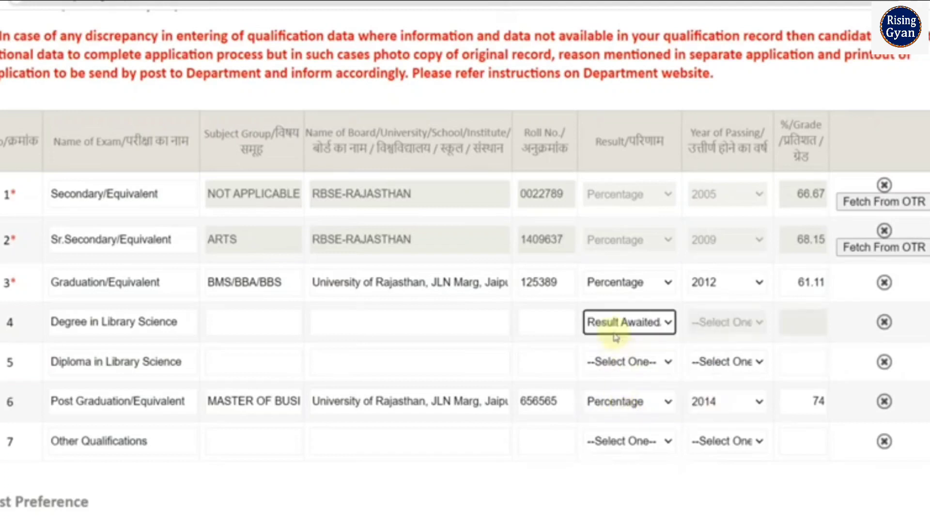
left_click(618, 323)
left_click(625, 398)
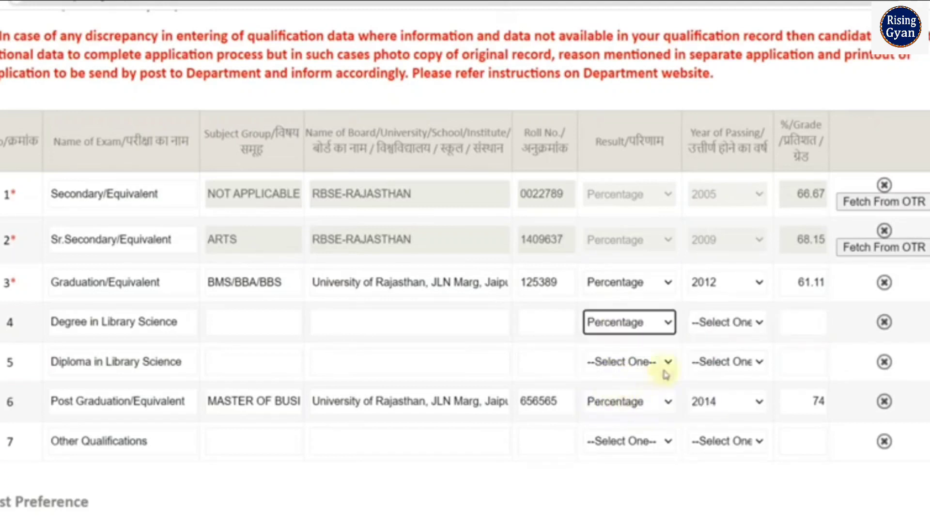
- Set the year of passing for Degree in Library Science to 2016 and go to its percentage field
left_click(722, 322)
scroll(713, 274, "down", 10)
scroll(711, 269, "up", 11)
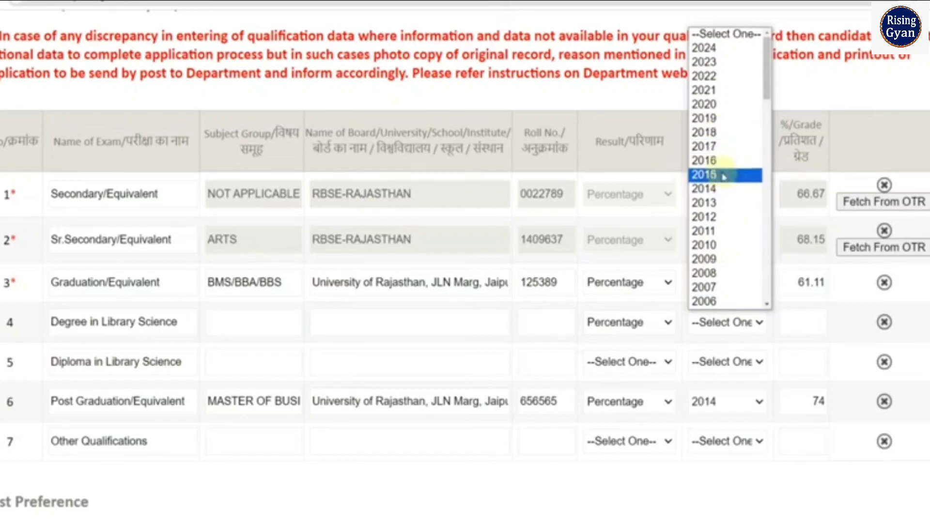
left_click(717, 162)
left_click(798, 335)
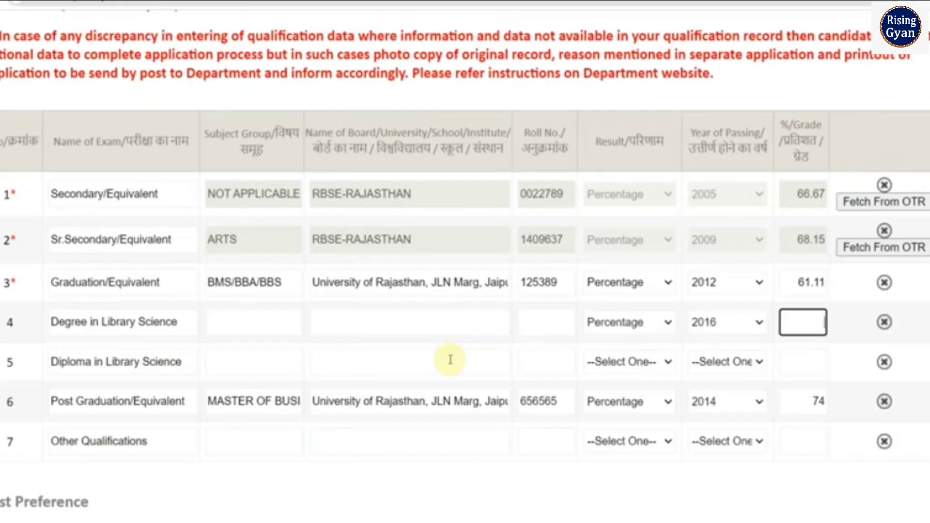
- Try Yes for experience in the required post, set the answer back to No and proceed to Identification & Enclosure
scroll(450, 359, "down", 7)
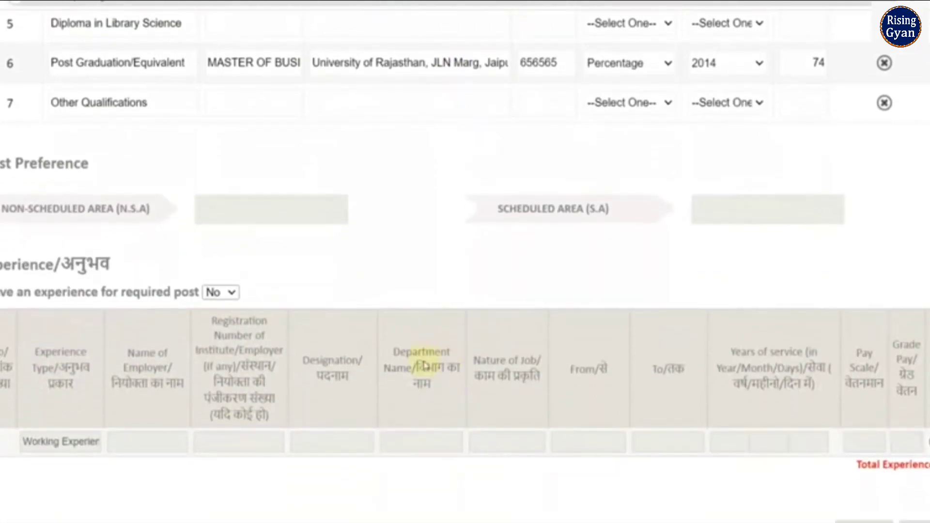
left_click(230, 293)
left_click(218, 321)
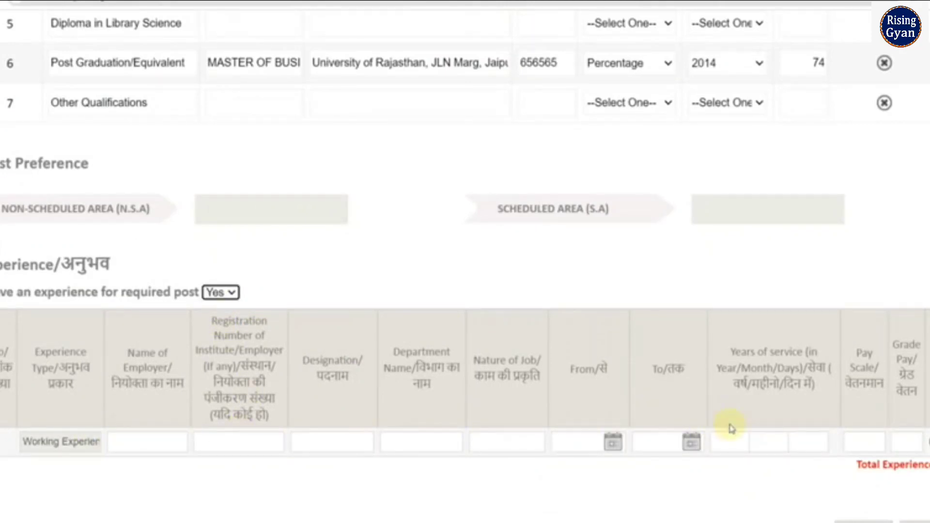
left_click(220, 293)
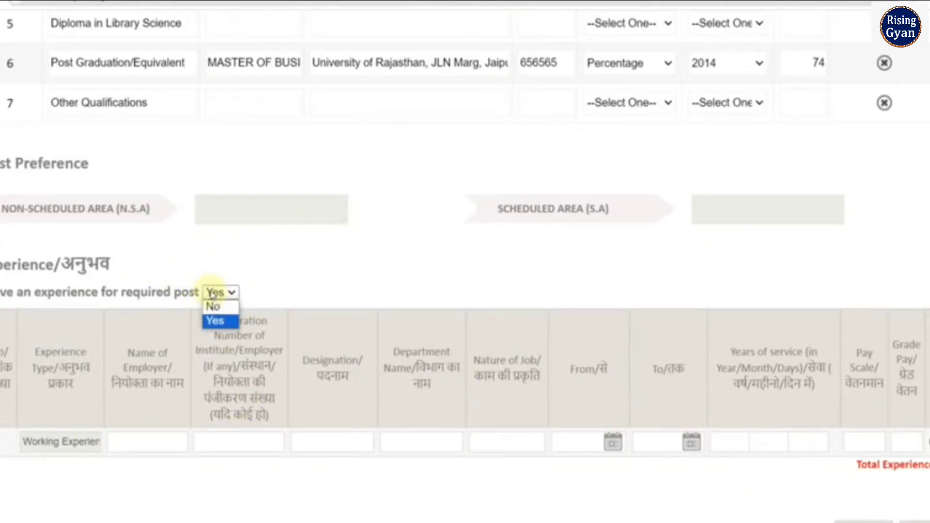
left_click(219, 307)
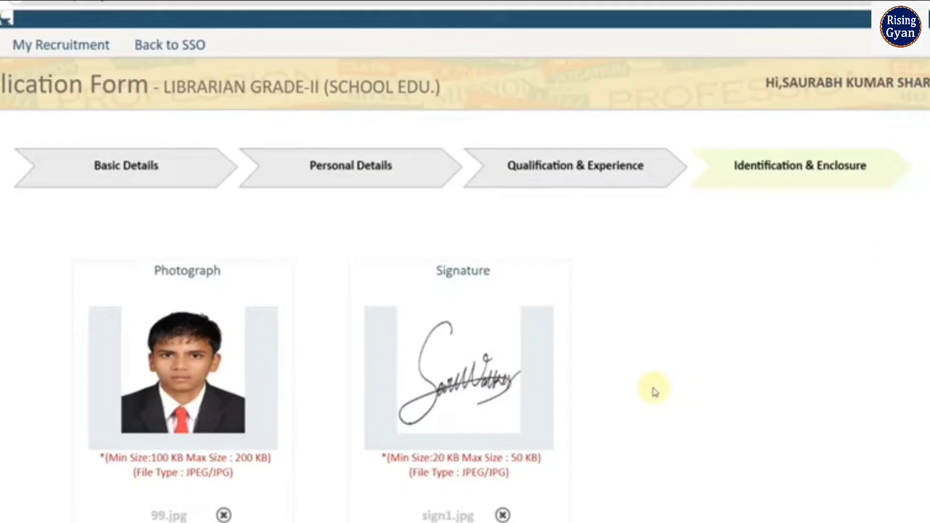
- Check the photograph, signature and visible body mark entry, and proceed to the application preview
scroll(627, 364, "down", 1)
scroll(627, 364, "down", 3)
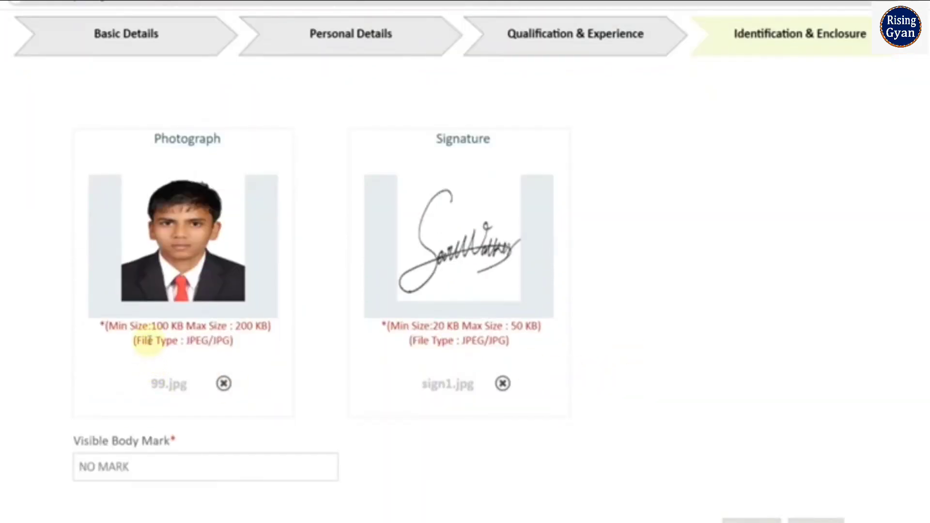
left_click(163, 466)
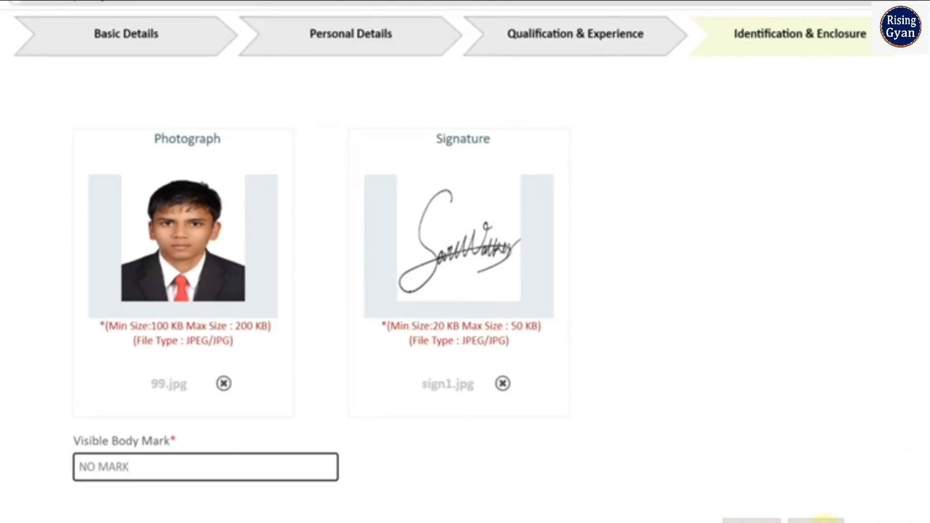
left_click(823, 520)
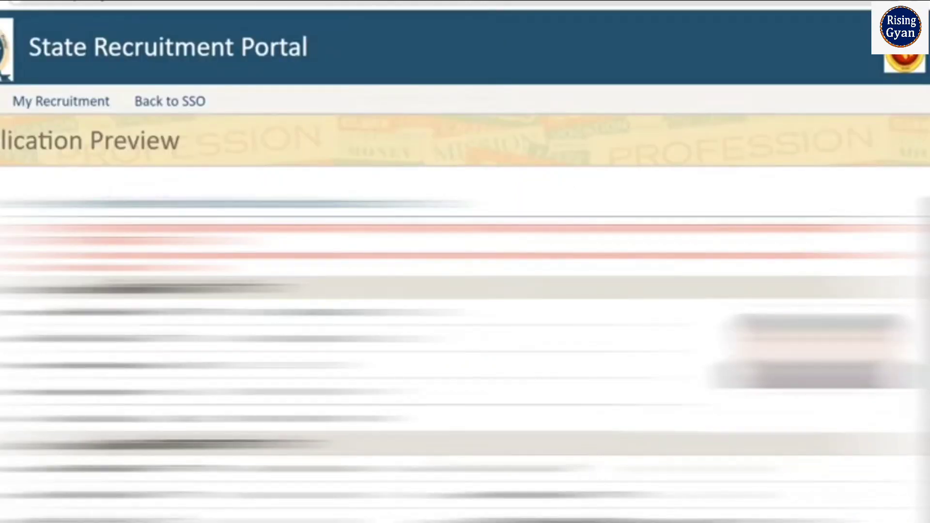
- Review the application preview, start its final submission with the declaration accepted, and agree to the disclaimer terms
scroll(465, 262, "down", 10)
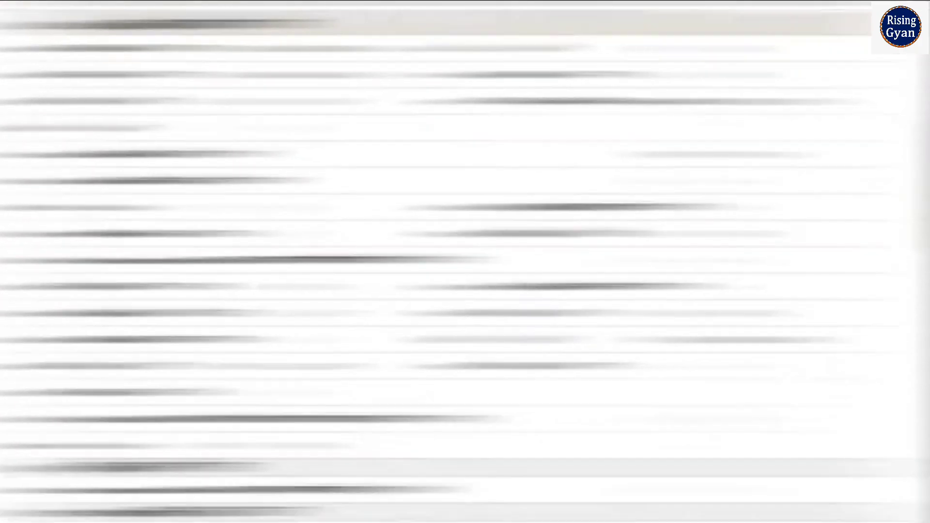
scroll(465, 261, "down", 10)
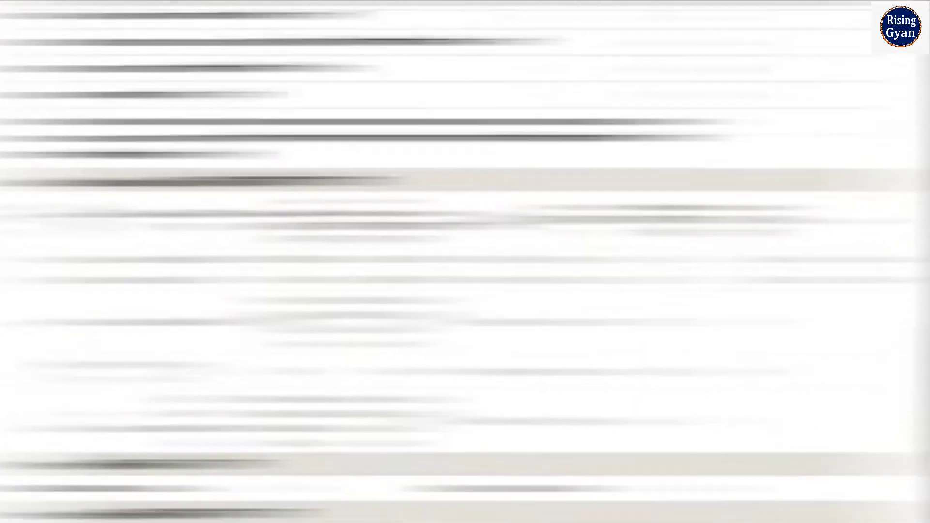
scroll(466, 262, "down", 5)
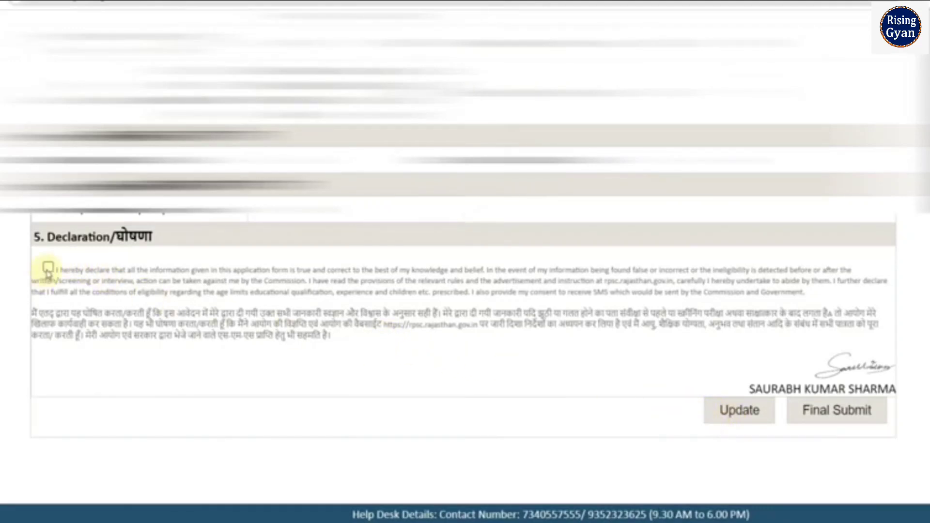
left_click(831, 422)
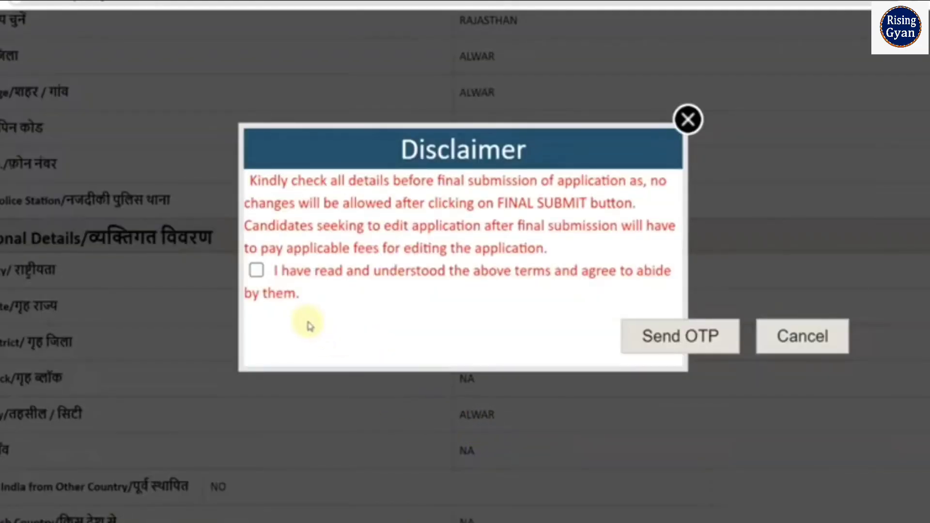
left_click(257, 272)
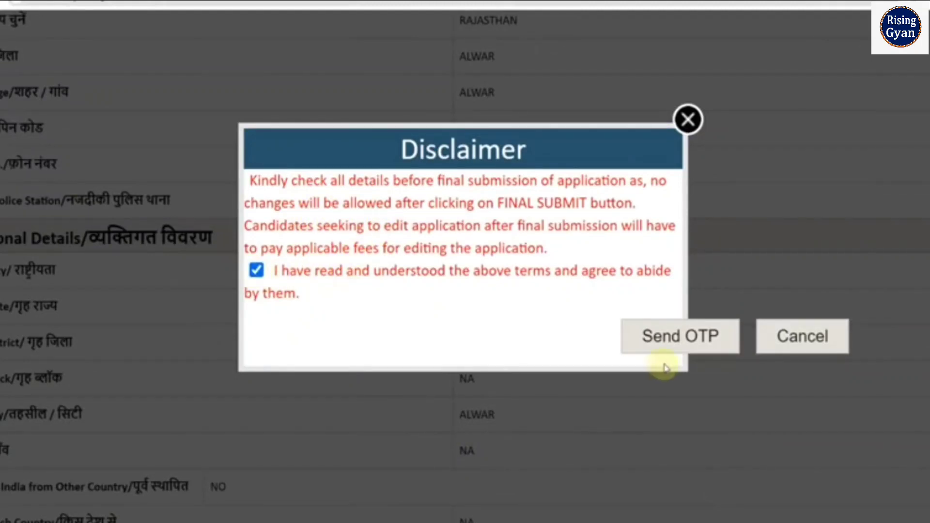